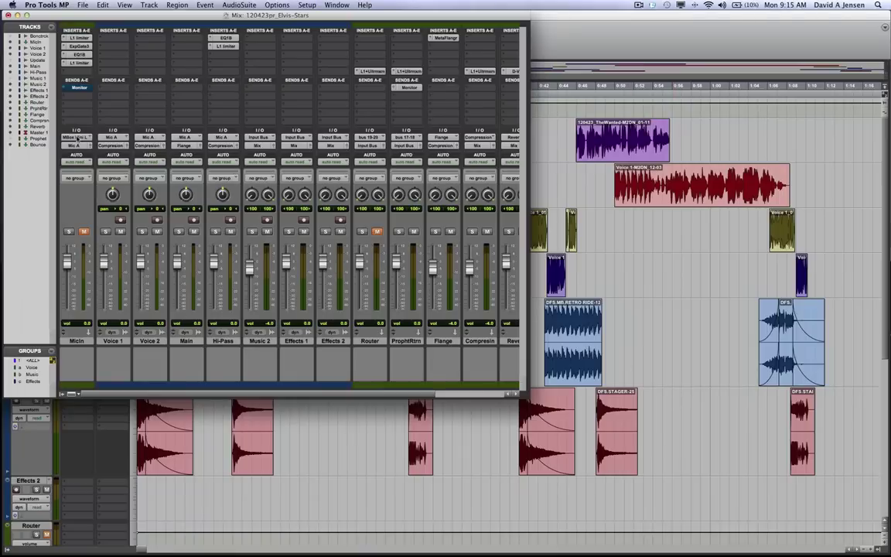
# Step: Set the MicIn track's input to MBox Mini L (Mono) and its output to the Mic A (Mono) bus
pyautogui.click(78, 137)
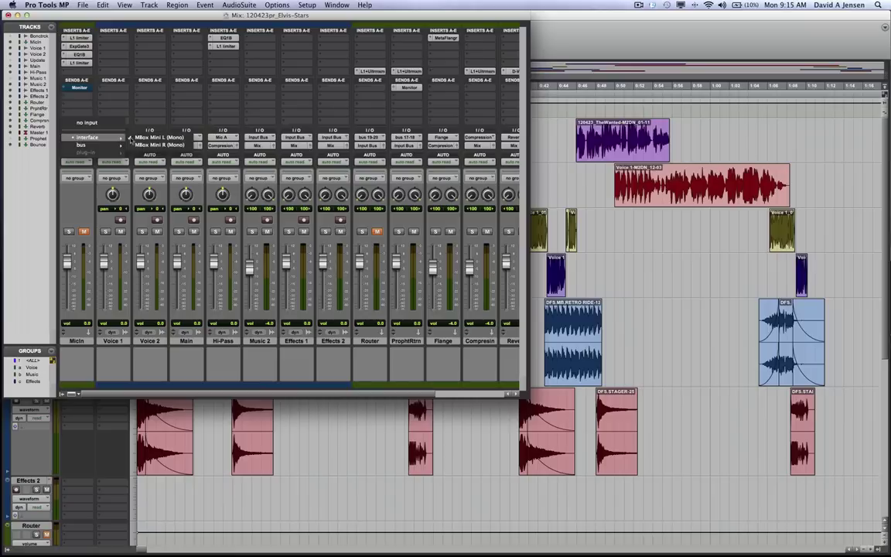
pyautogui.click(159, 137)
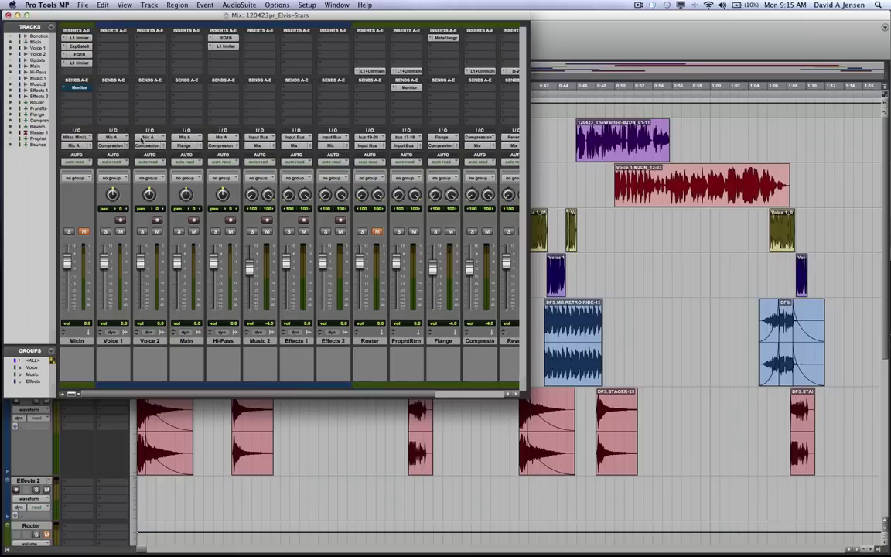
pyautogui.click(72, 145)
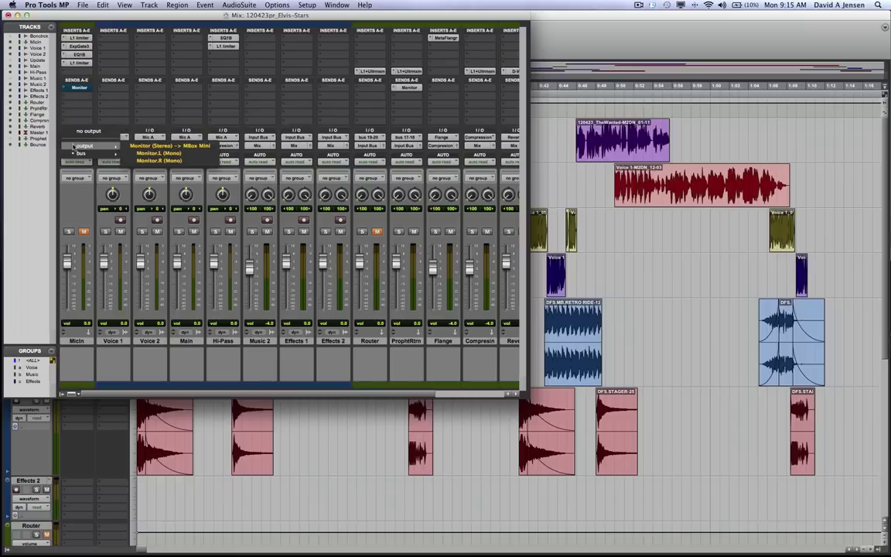
pyautogui.moveTo(81, 152)
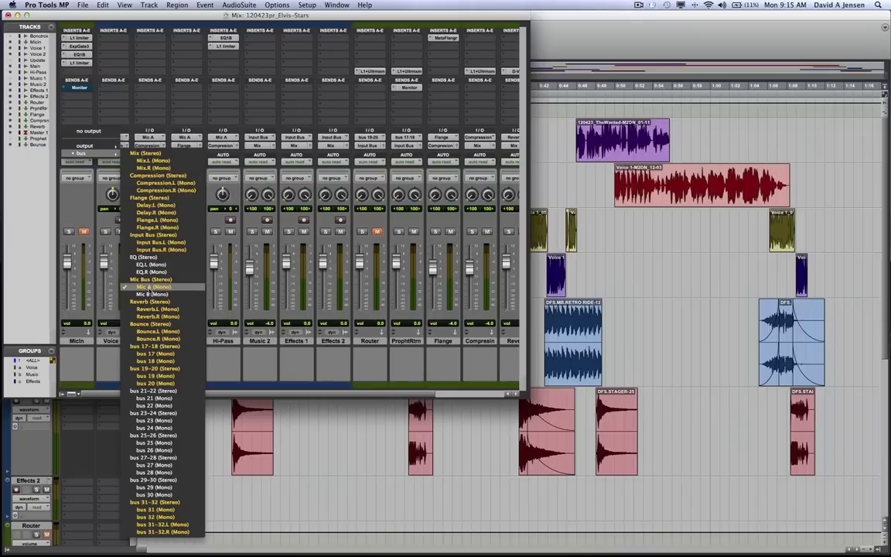
pyautogui.click(151, 287)
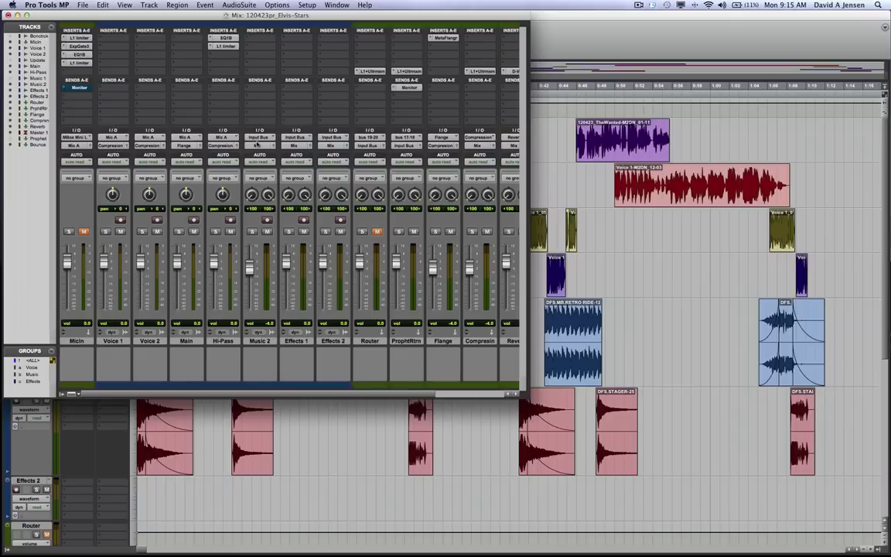
# Step: Review the session's bus paths and output mapping in I/O Setup
pyautogui.click(307, 4)
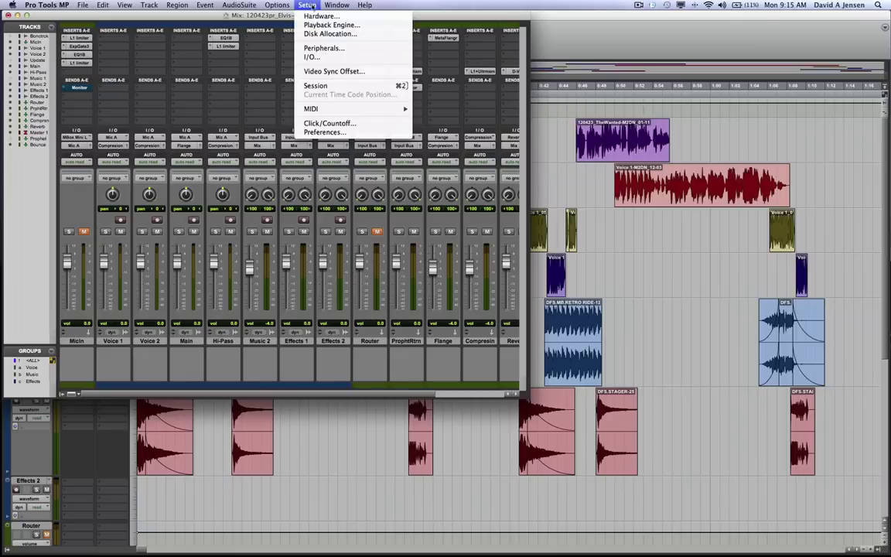
pyautogui.click(311, 57)
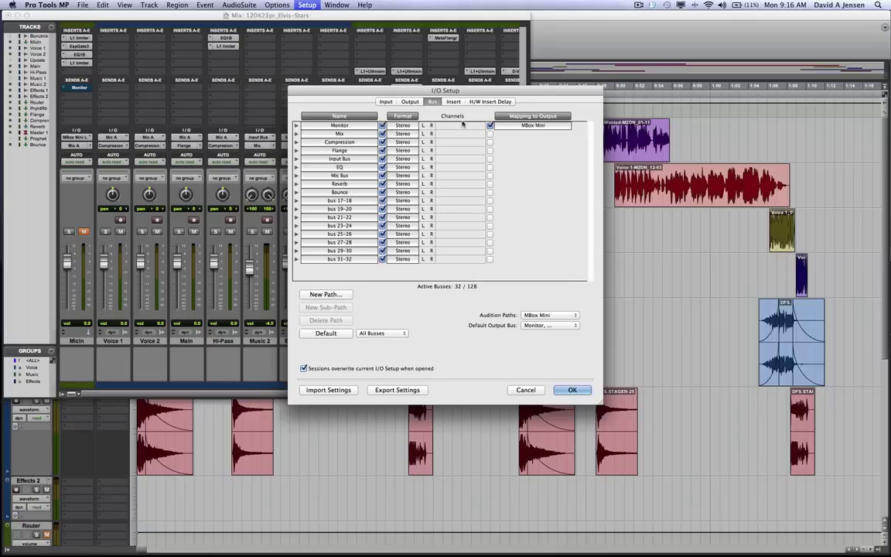
pyautogui.click(569, 390)
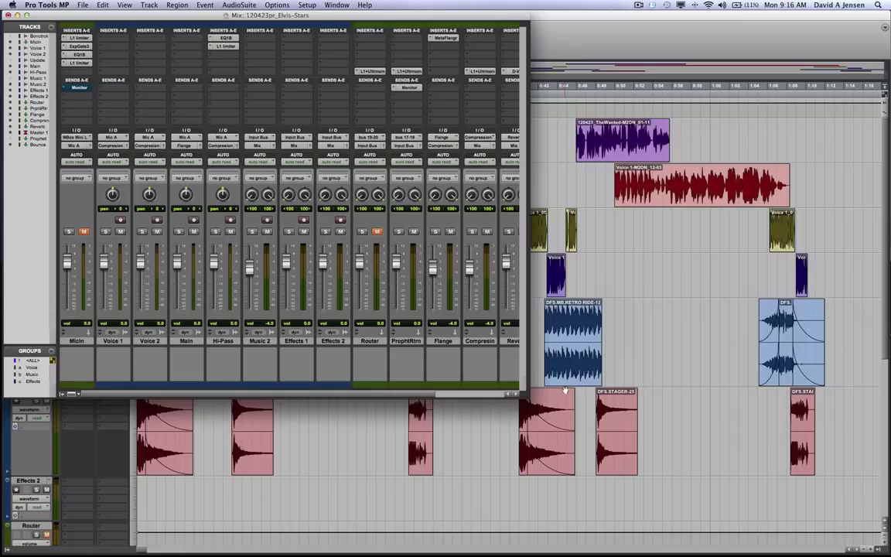
# Step: Check the tracks in the Edit window and widen the Mix window to show every channel through Bounce
pyautogui.press('super+equal')
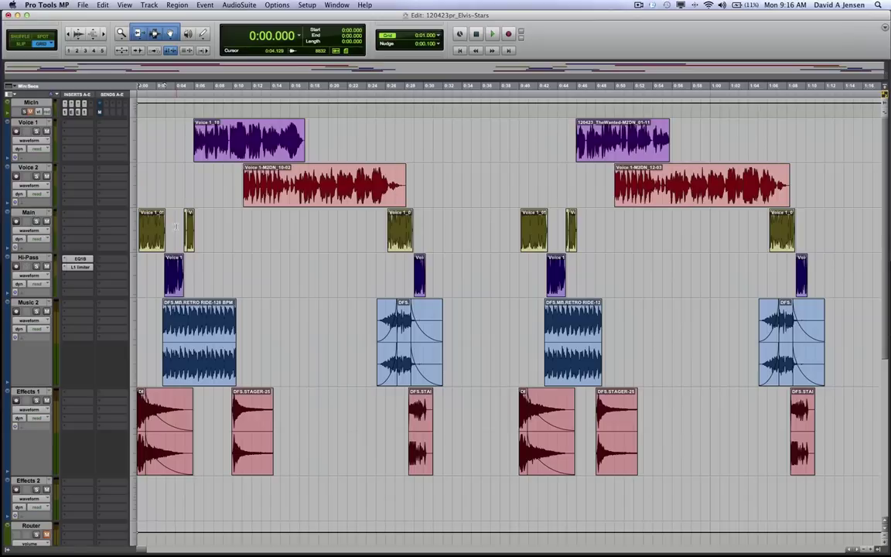
pyautogui.press('super+equal')
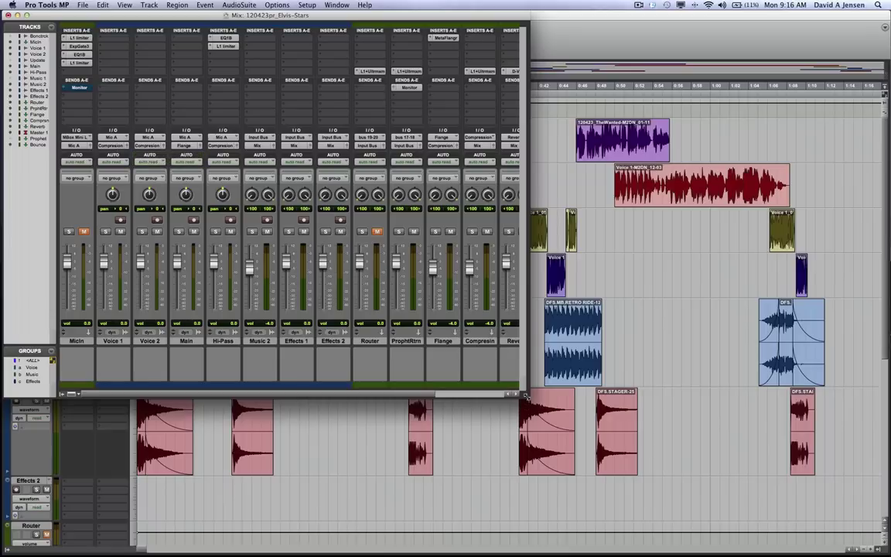
pyautogui.moveTo(529, 395); pyautogui.dragTo(635, 400)
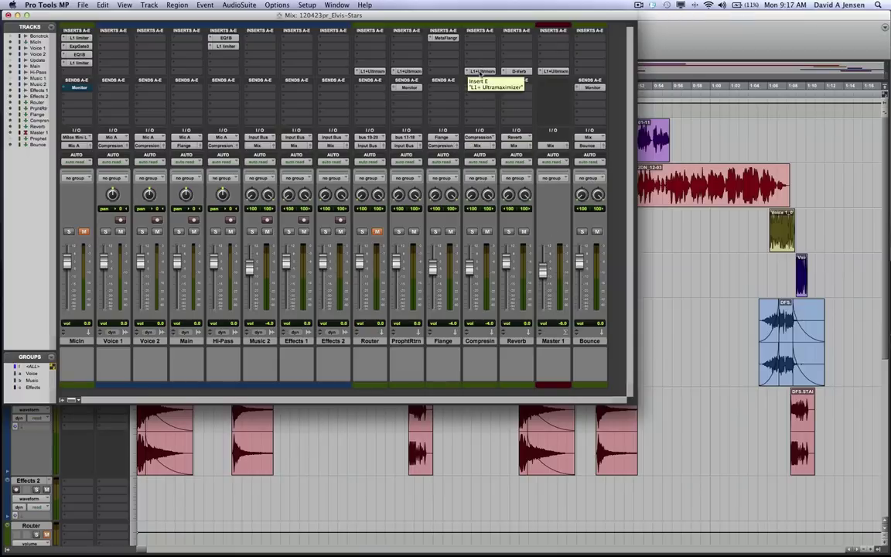
# Step: Inspect the L1+ Ultramaximizer on the Compression track and set that track's output to the Mix (Stereo) bus
pyautogui.click(480, 71)
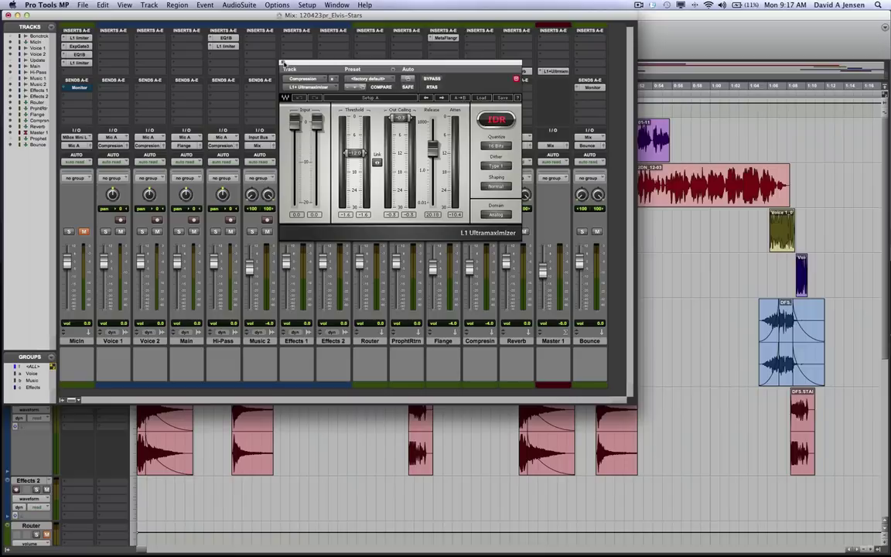
pyautogui.click(283, 63)
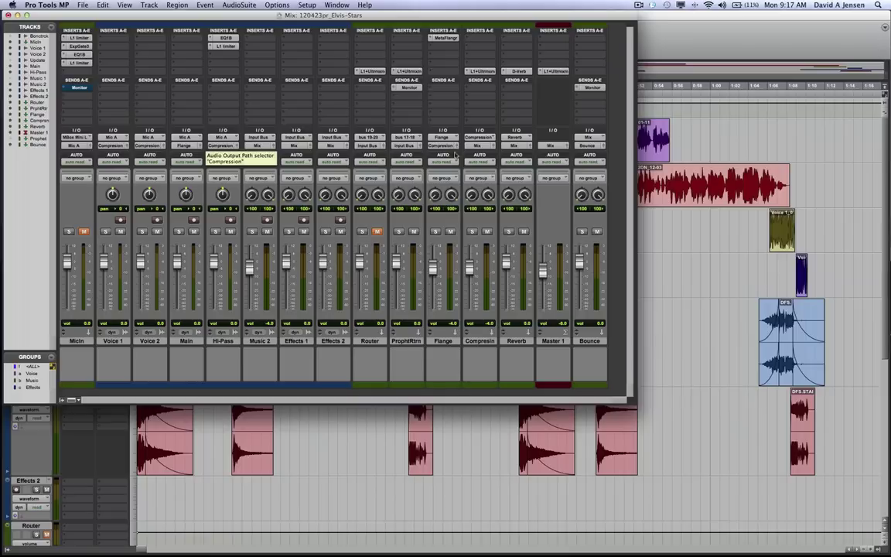
pyautogui.click(480, 146)
pyautogui.moveTo(483, 154)
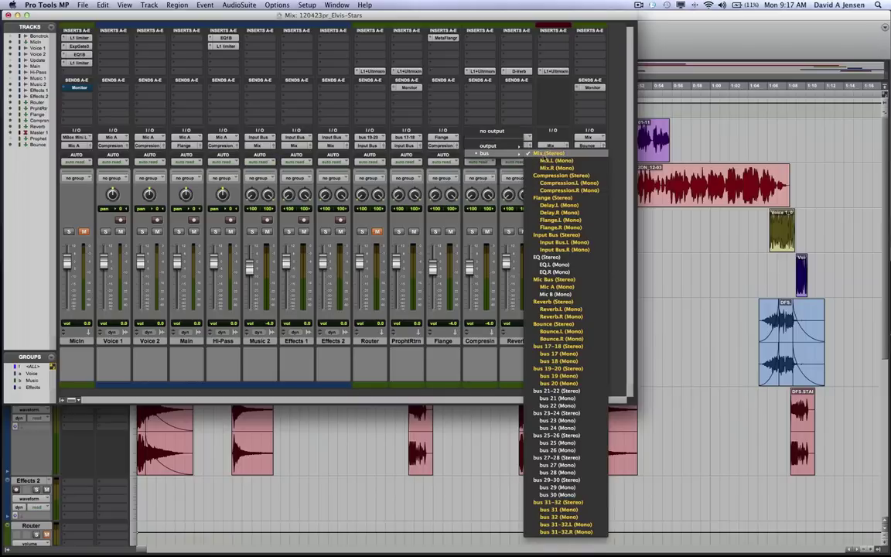
pyautogui.click(546, 154)
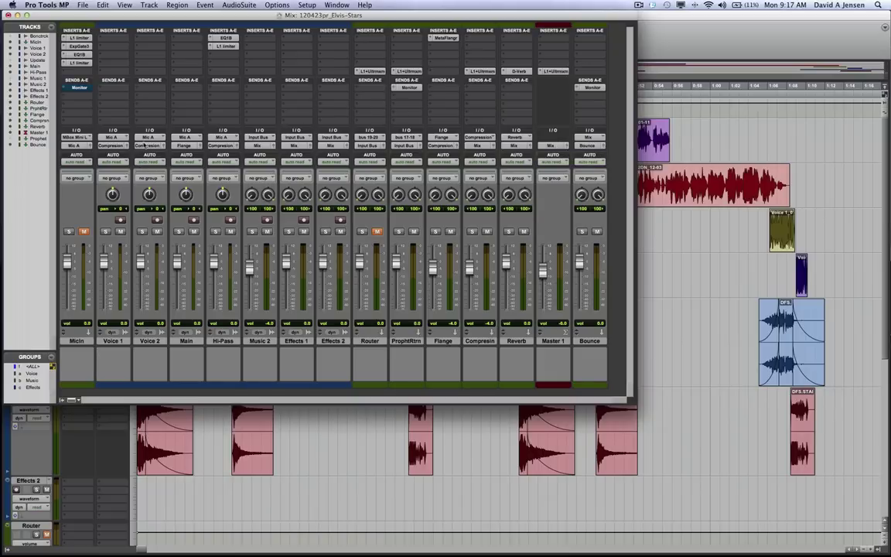
# Step: Route the Main track's output to the Flange (Stereo) bus and inspect the MetaFlanger on the Flange track
pyautogui.click(186, 147)
pyautogui.moveTo(190, 153)
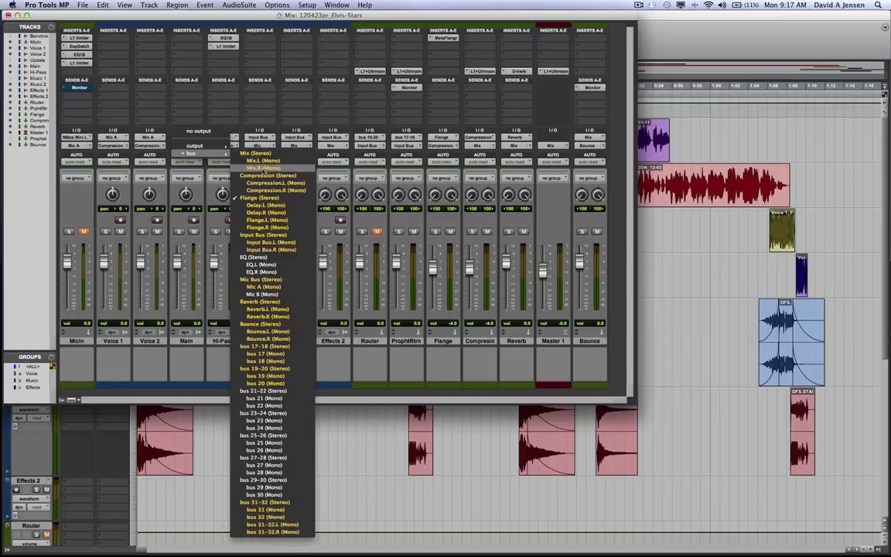
pyautogui.click(257, 200)
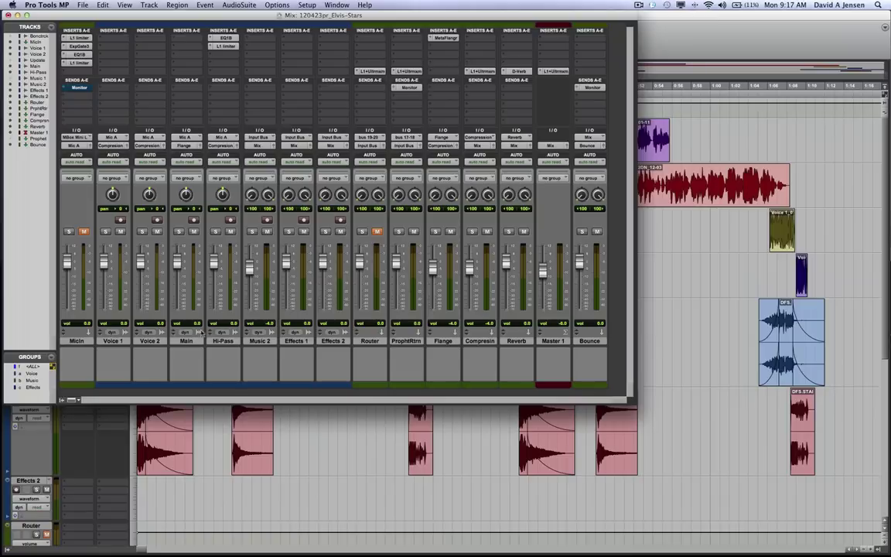
pyautogui.click(437, 39)
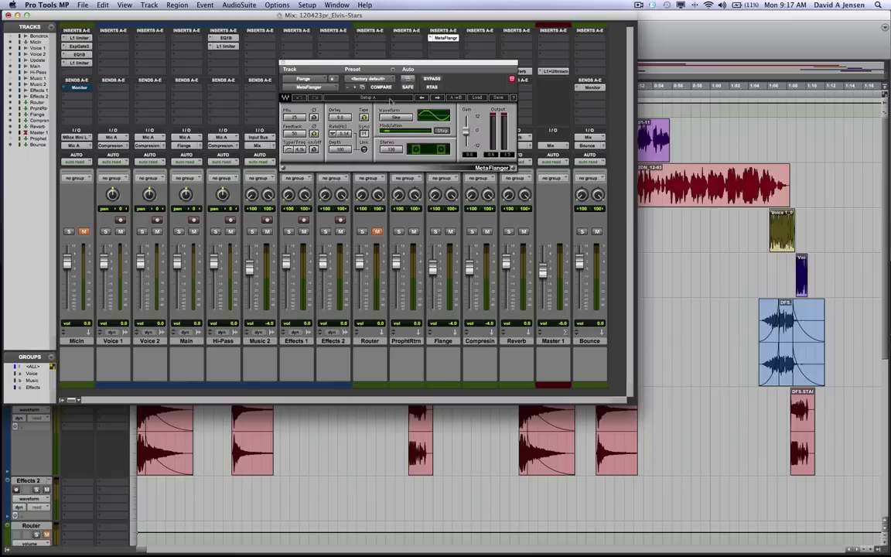
pyautogui.click(282, 63)
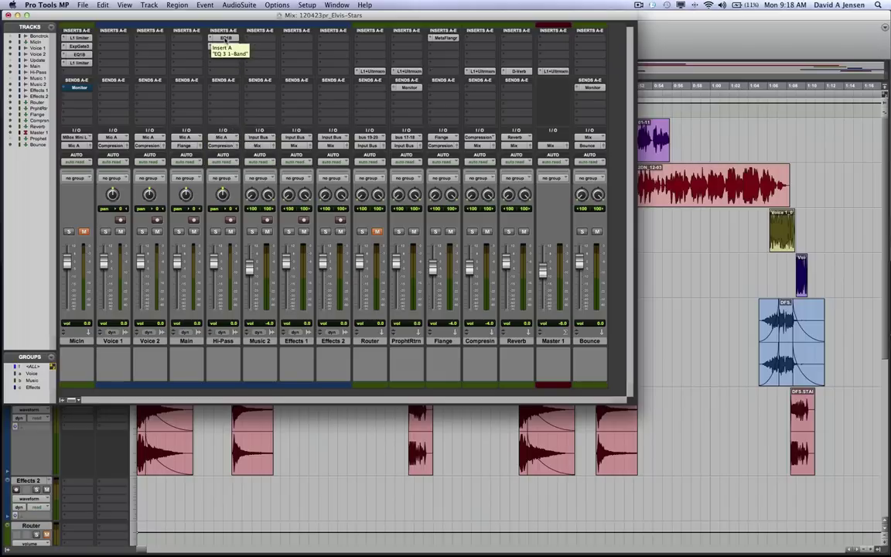
# Step: Inspect the EQ 3 1-Band and L1 limiter settings on the Hi-Pass track
pyautogui.click(224, 38)
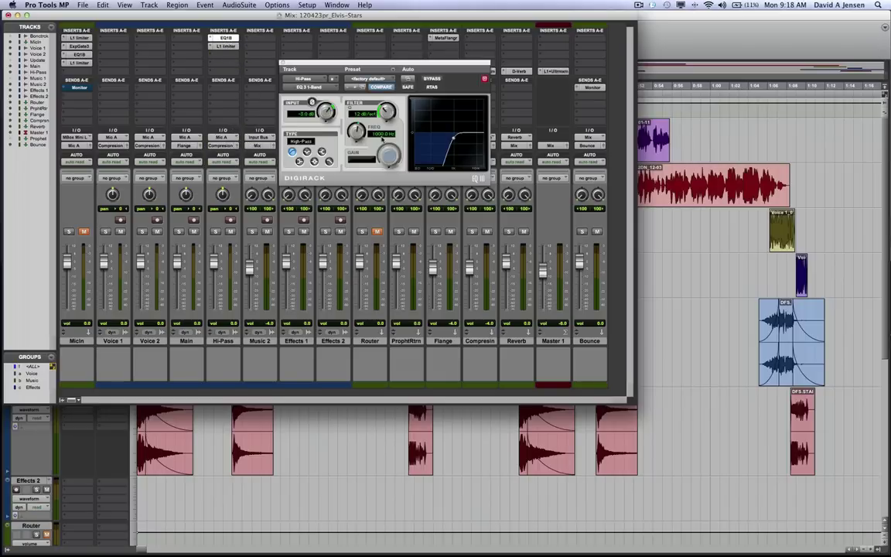
pyautogui.click(227, 47)
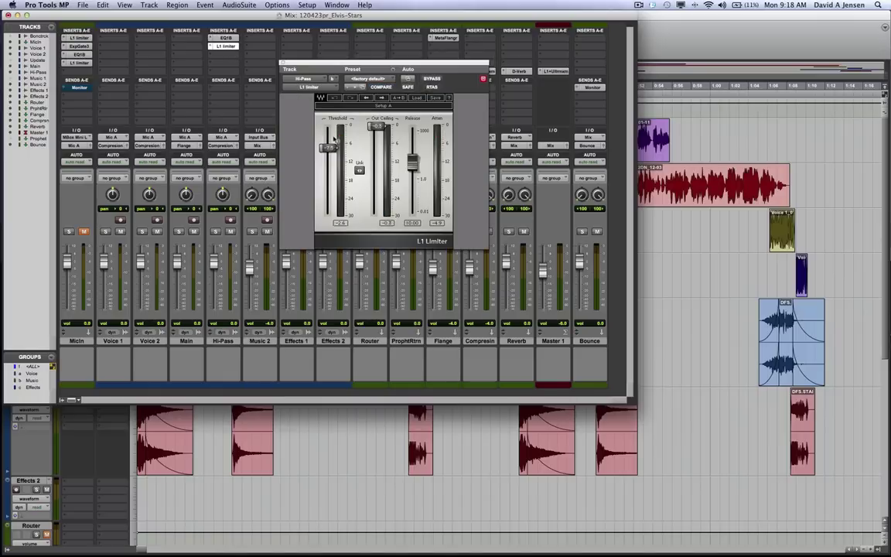
pyautogui.click(283, 64)
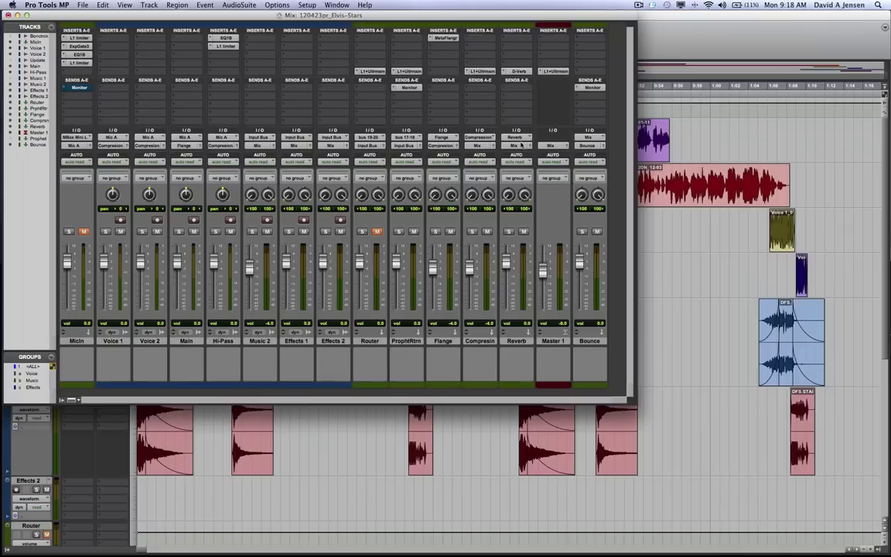
# Step: Set the Music 2 track's output to the Mix (Stereo) bus
pyautogui.click(263, 146)
pyautogui.moveTo(271, 153)
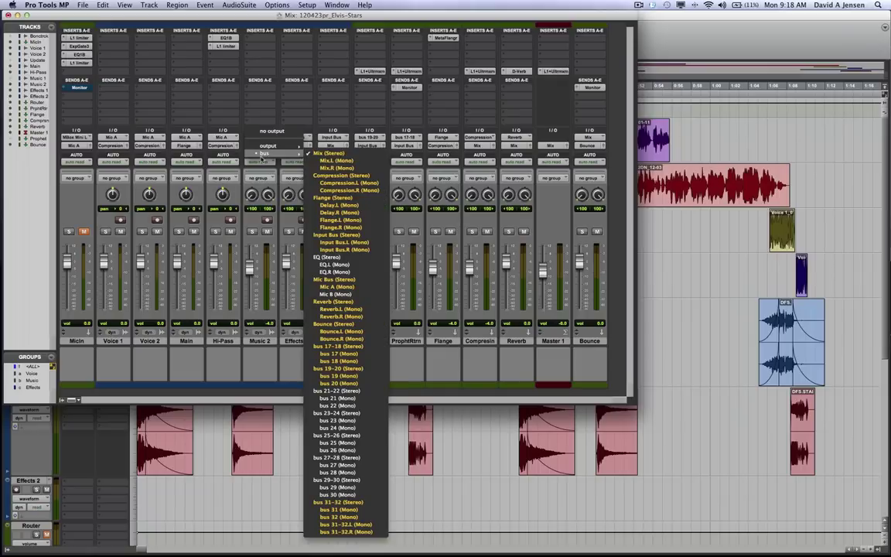
pyautogui.click(329, 154)
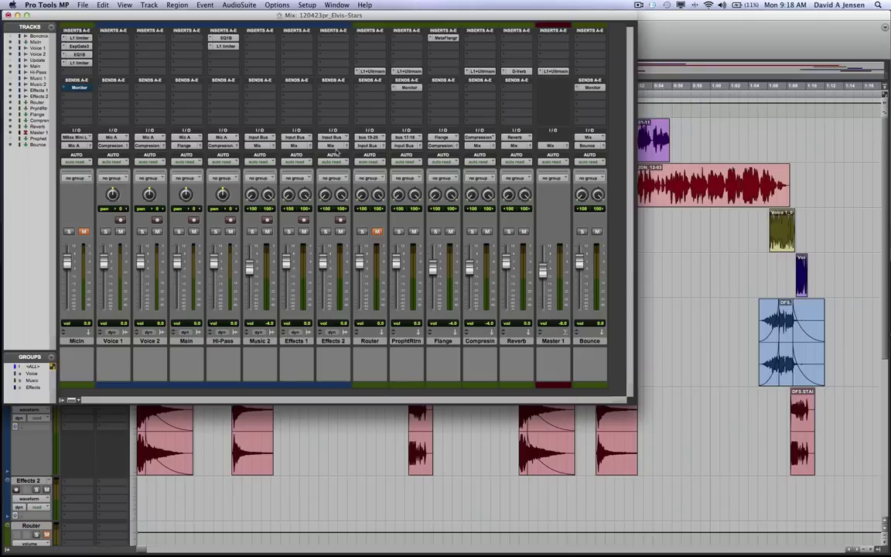
# Step: Play the session from the start in the Edit window to hear the routed mix, then stop playback
pyautogui.press('super+equal')
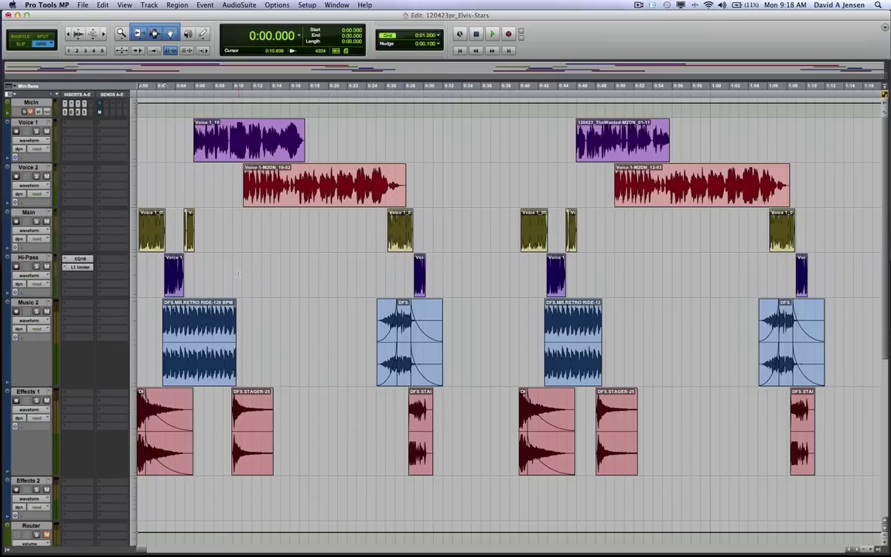
pyautogui.press('space')
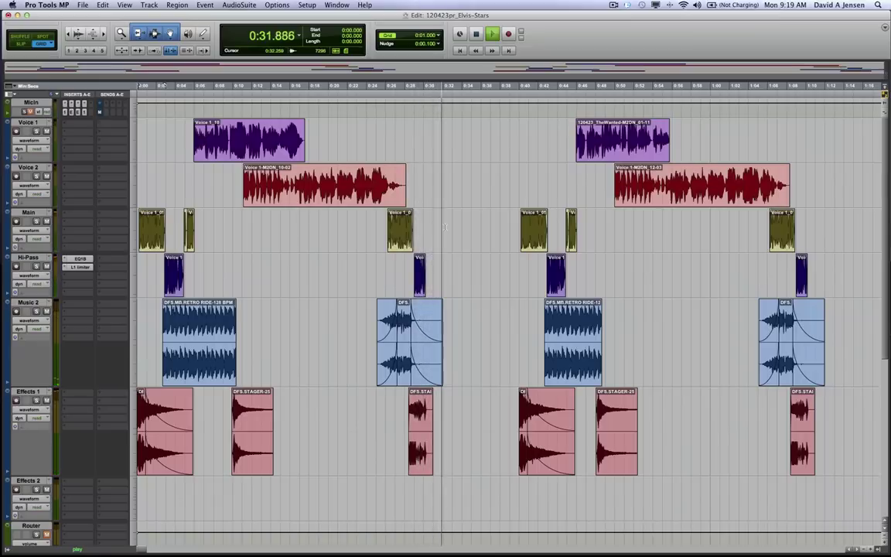
pyautogui.press('space')
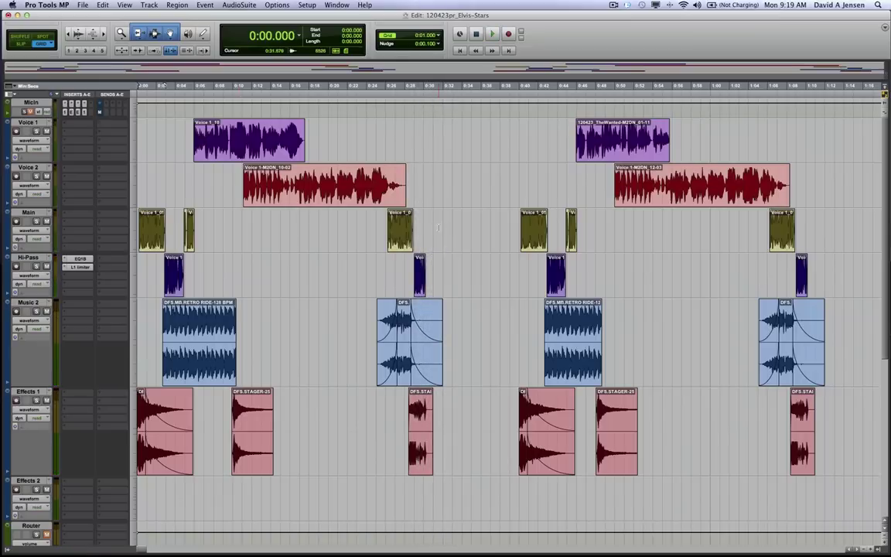
# Step: Toggle the mute on the Voice 1 track and play the opening of the session briefly
pyautogui.click(45, 132)
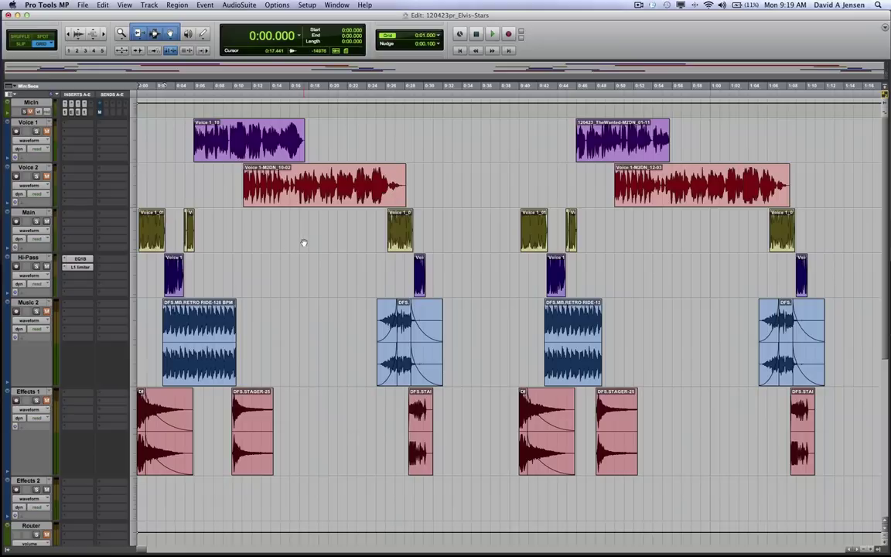
pyautogui.press('space')
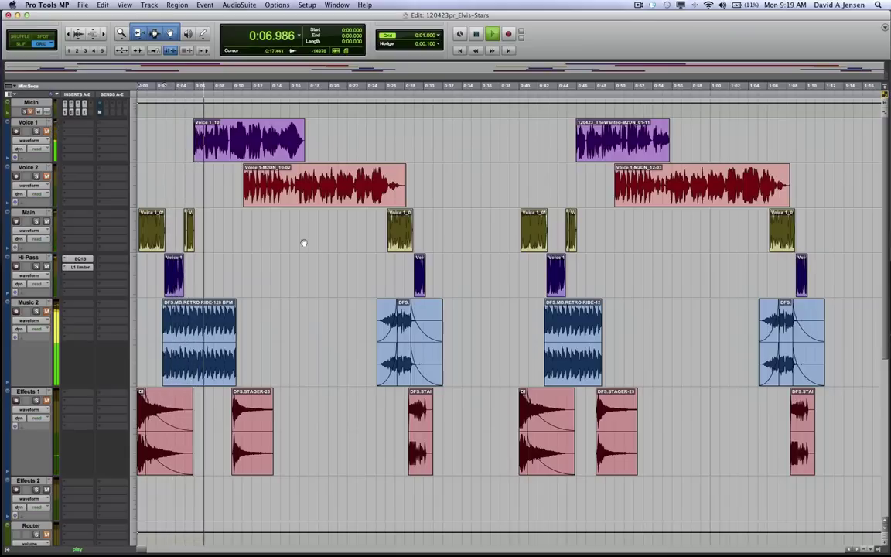
pyautogui.press('space')
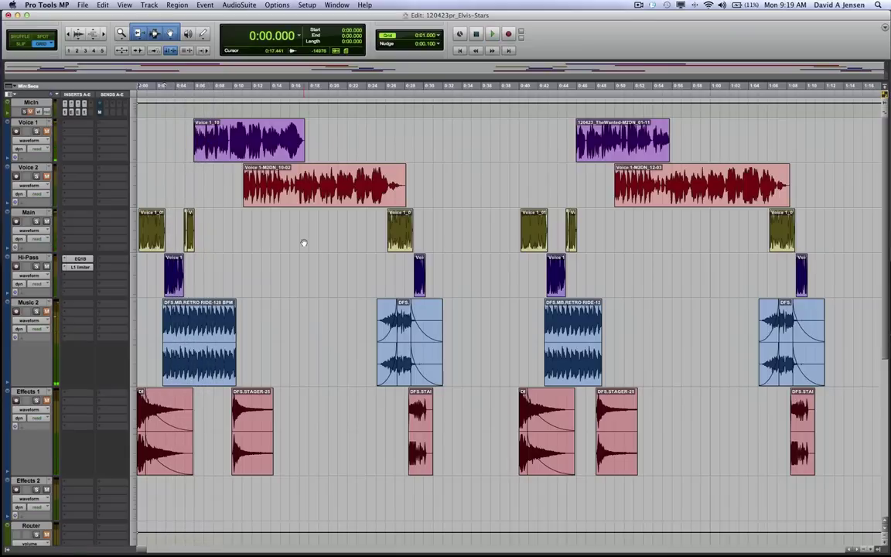
# Step: Add a send to the Reverb (Stereo) bus on the Main track and reset its level to the default
pyautogui.click(99, 217)
pyautogui.moveTo(104, 237)
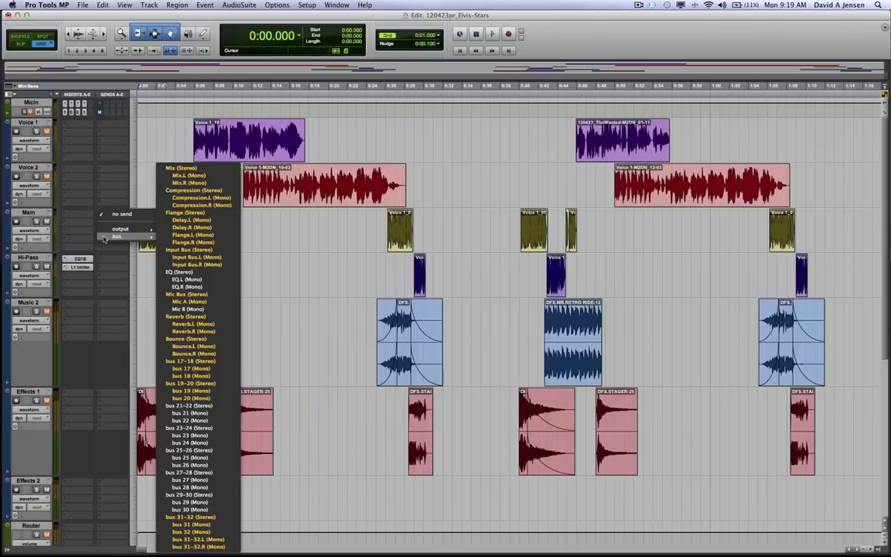
pyautogui.click(193, 317)
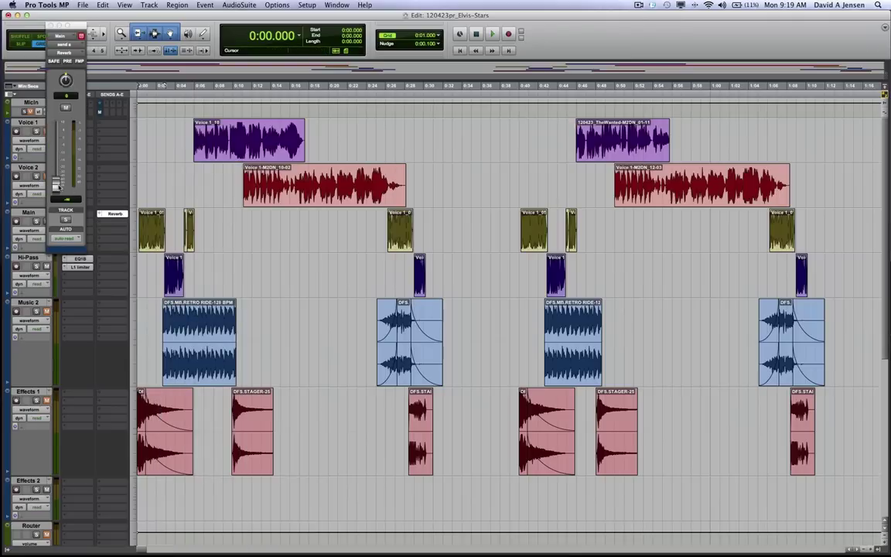
pyautogui.keyDown('alt'); pyautogui.click(56, 185); pyautogui.keyUp('alt')
pyautogui.click(50, 26)
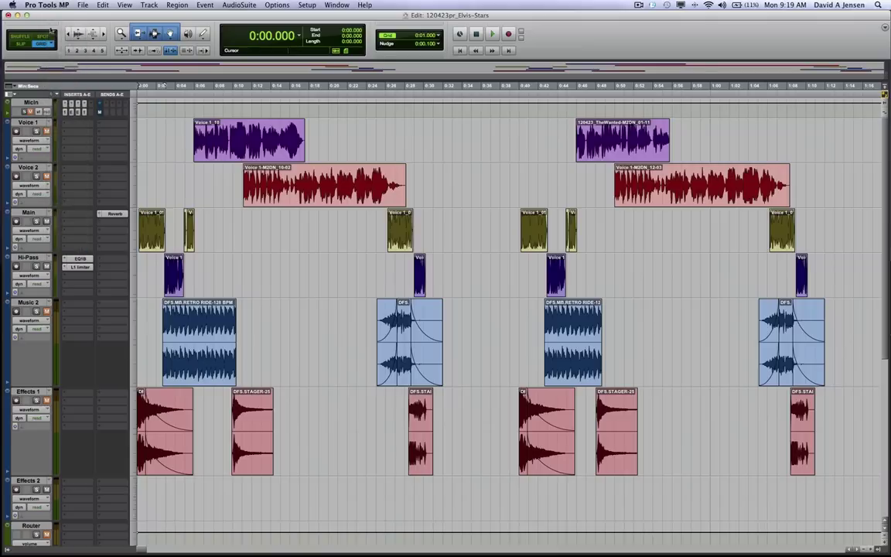
# Step: Add a send to the Reverb (Stereo) bus on the Hi-Pass track and reset its level to the default
pyautogui.click(99, 263)
pyautogui.moveTo(120, 280)
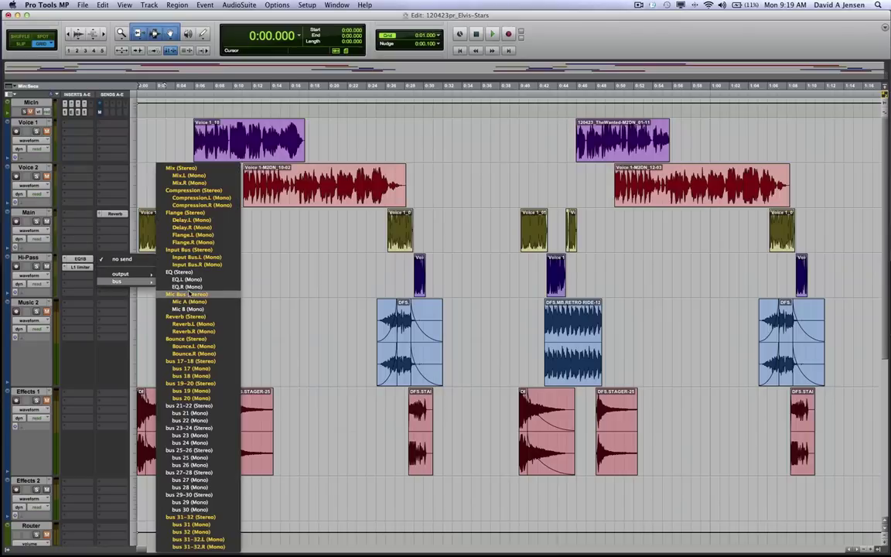
pyautogui.click(188, 317)
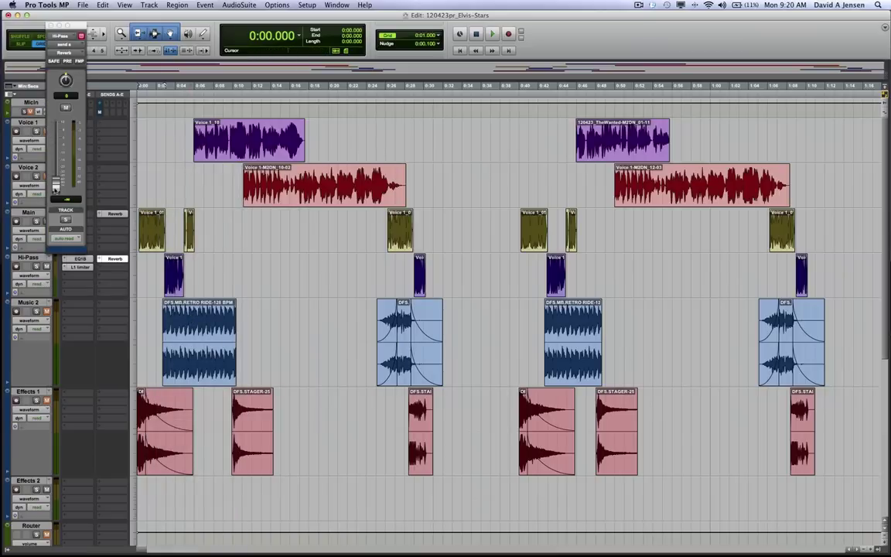
pyautogui.keyDown('alt'); pyautogui.click(56, 186); pyautogui.keyUp('alt')
pyautogui.click(50, 25)
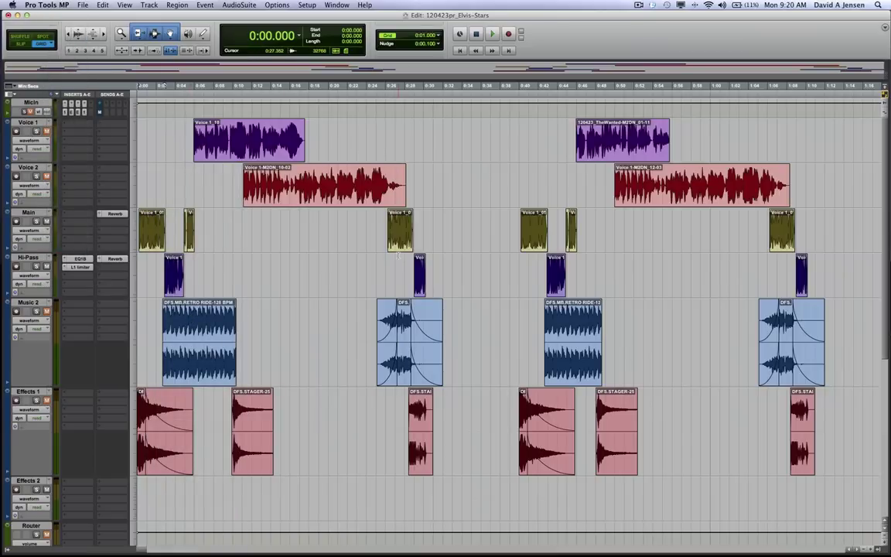
# Step: Review the D-Verb insert on the Reverb channel in the Mix window and lower that channel's volume to about -11.7 dB
pyautogui.press('super+equal')
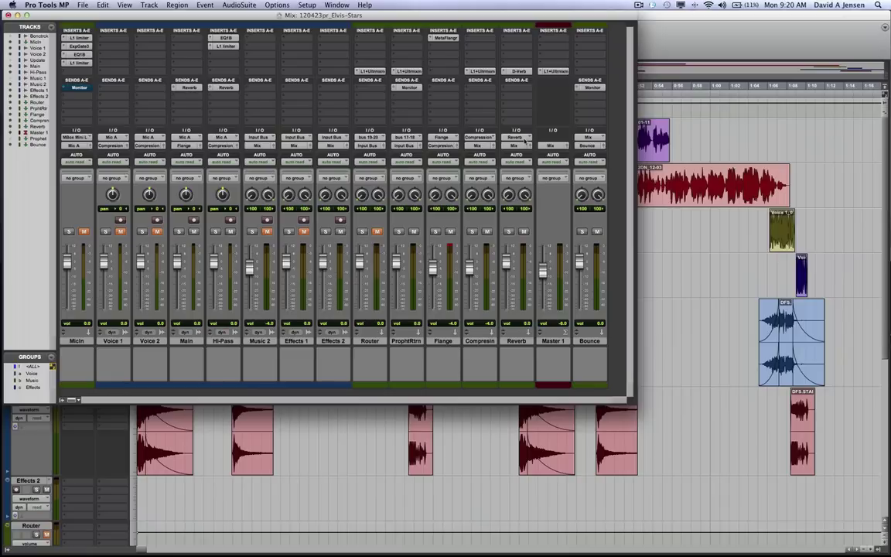
pyautogui.click(519, 71)
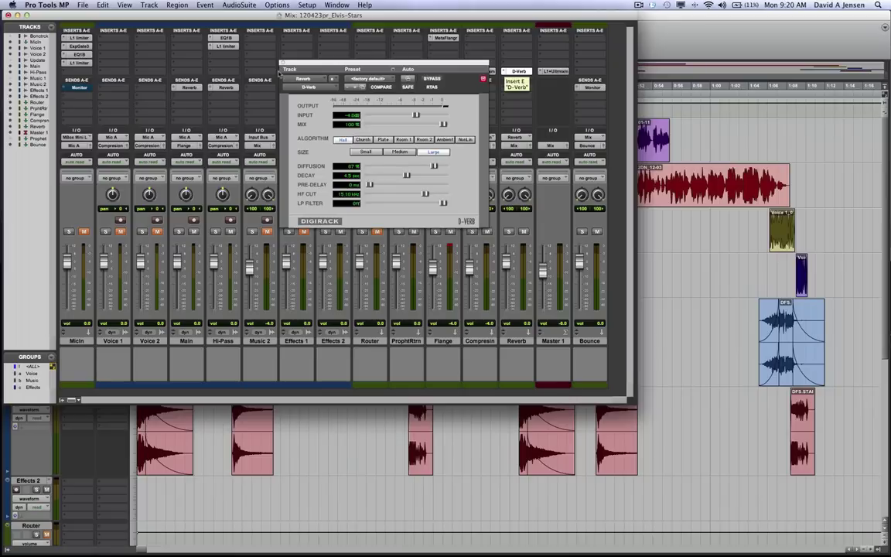
pyautogui.click(282, 63)
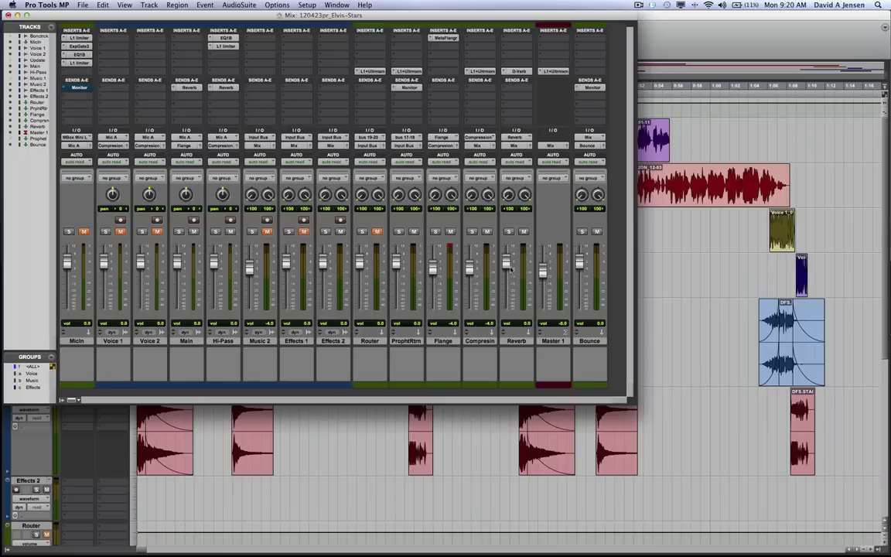
pyautogui.moveTo(506, 263); pyautogui.dragTo(508, 282)
pyautogui.press('super+equal')
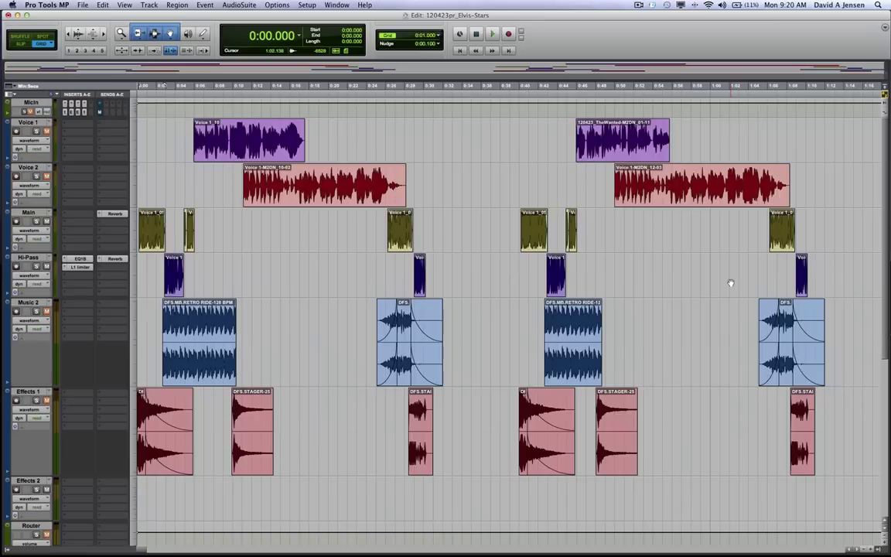
# Step: Play the opening of the session to hear the reverb sends, check the channel meters in the Mix window, and return to the Edit window
pyautogui.press('space')
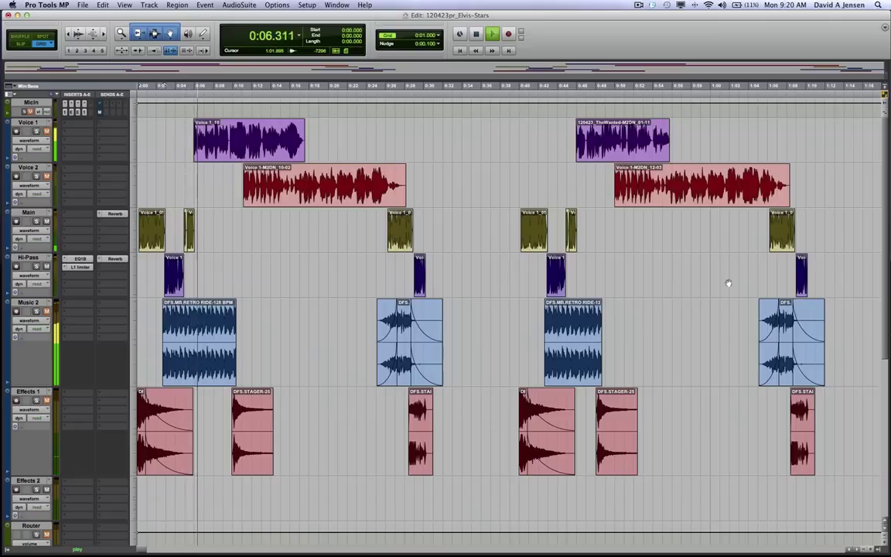
pyautogui.press('space')
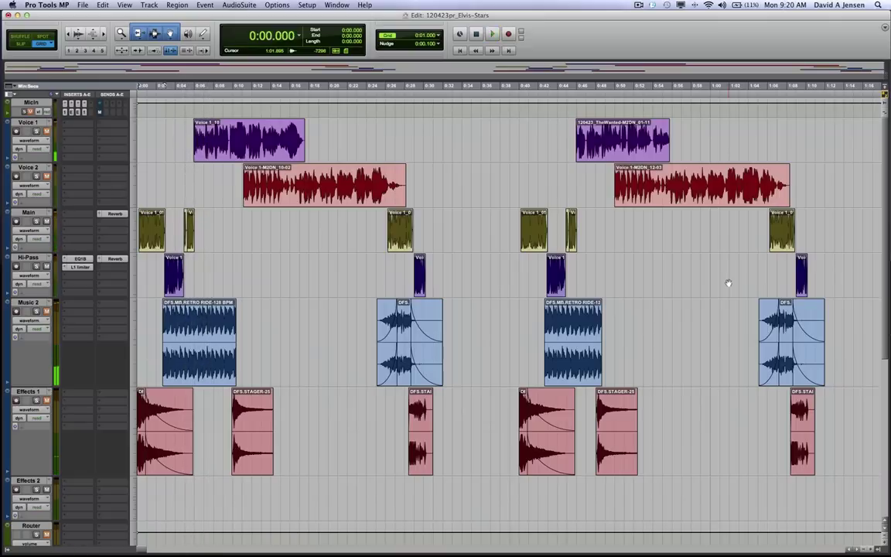
pyautogui.press('super+equal')
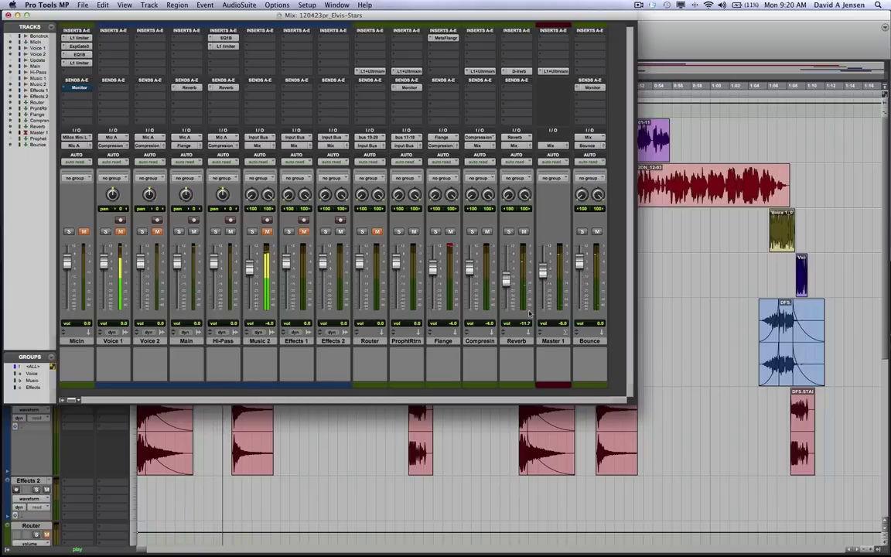
pyautogui.press('super+equal')
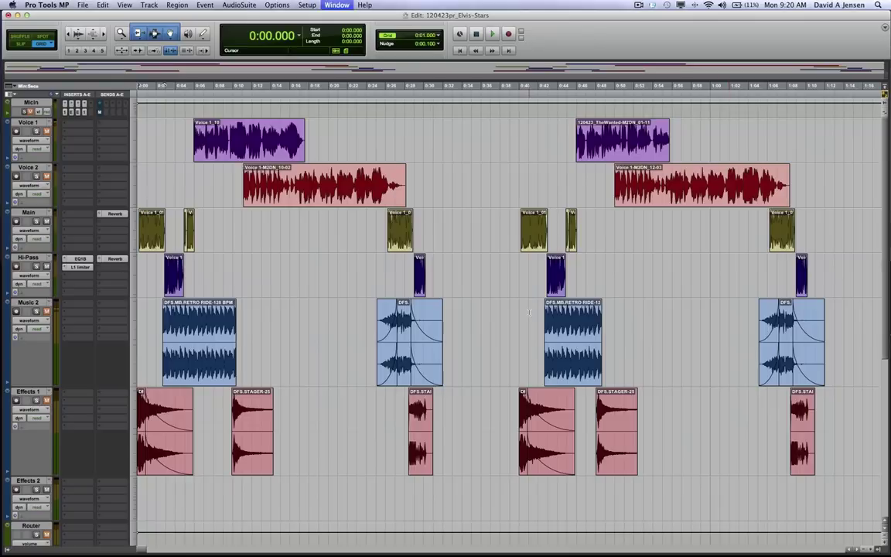